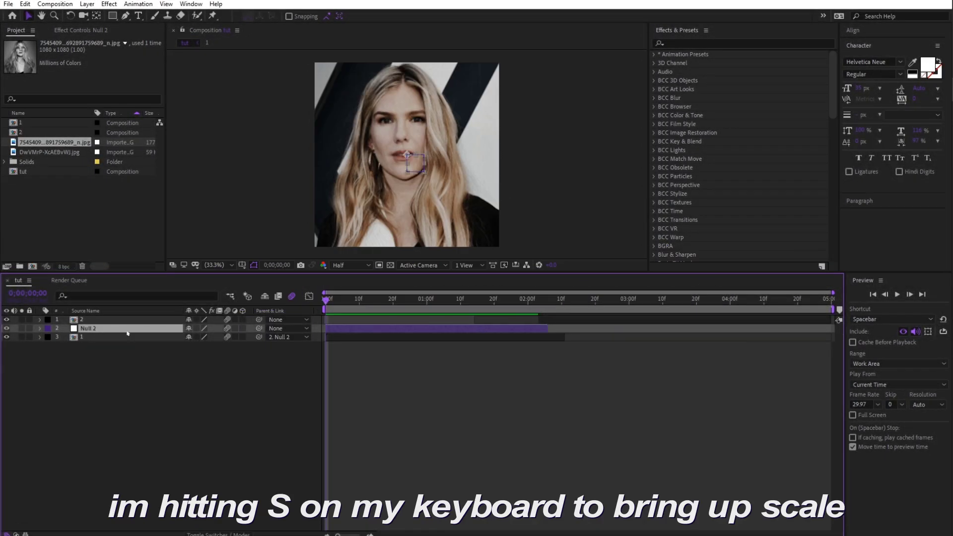
# - Animate Null 2's scale from 100% at the start of the timeline to 350% at 0;00;02;04
pyautogui.press('s')
pyautogui.click(66, 337)
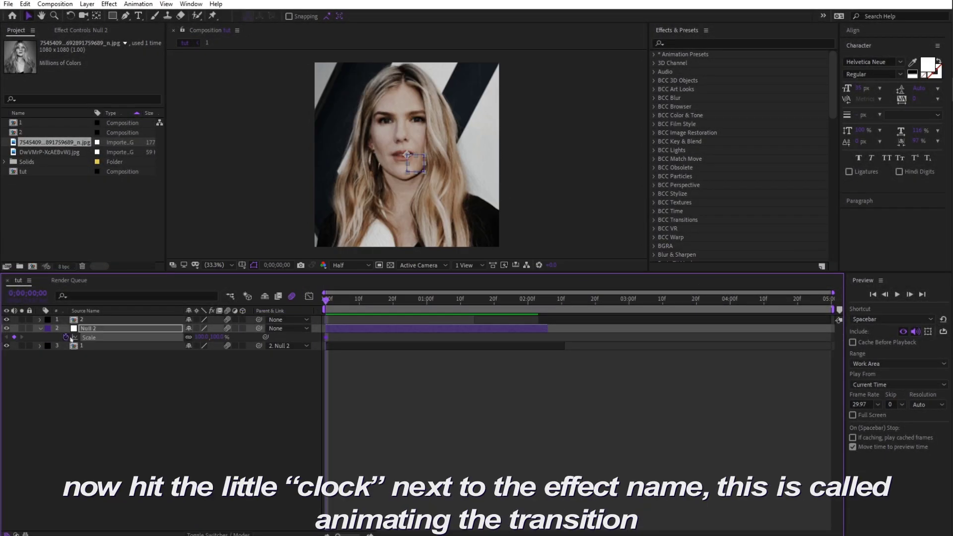
pyautogui.moveTo(538, 299); pyautogui.dragTo(542, 299)
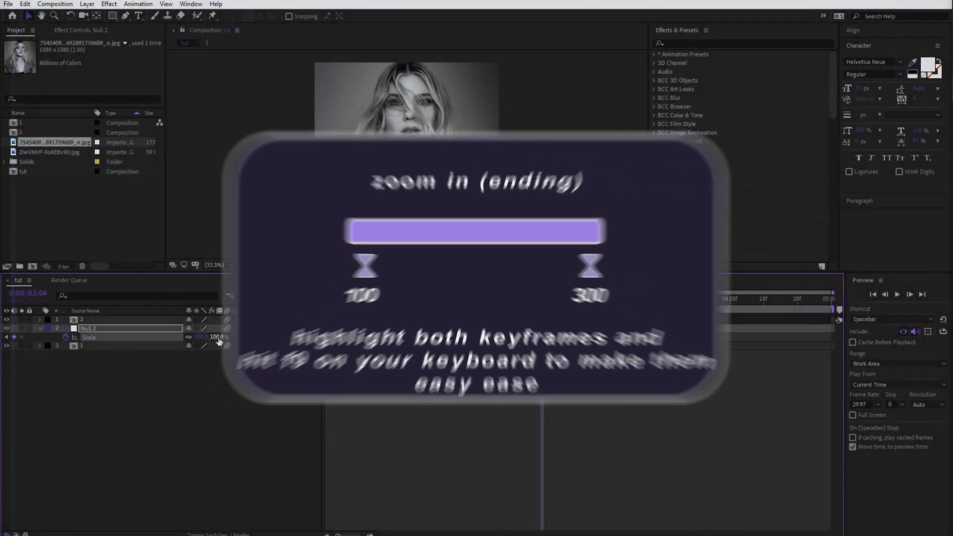
pyautogui.moveTo(219, 340); pyautogui.dragTo(241, 338)
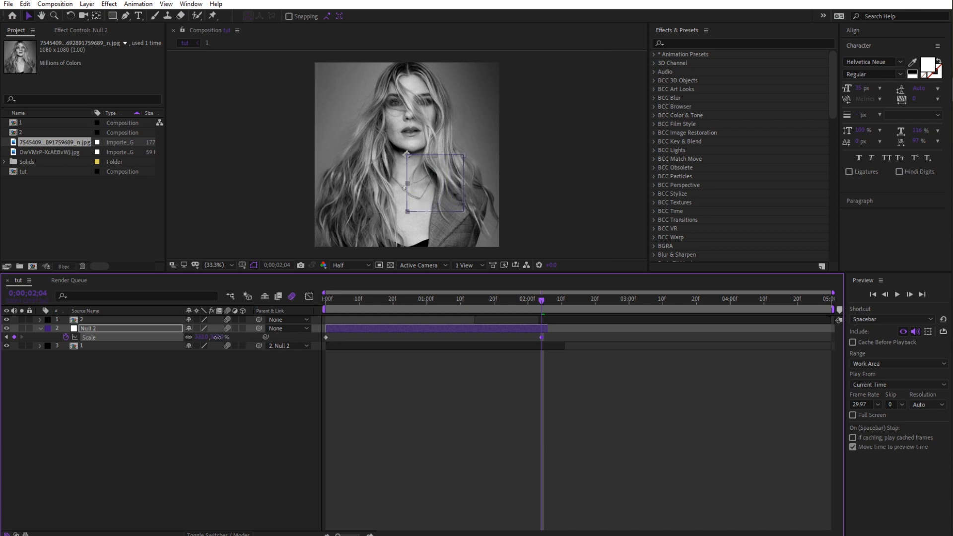
pyautogui.click(243, 406)
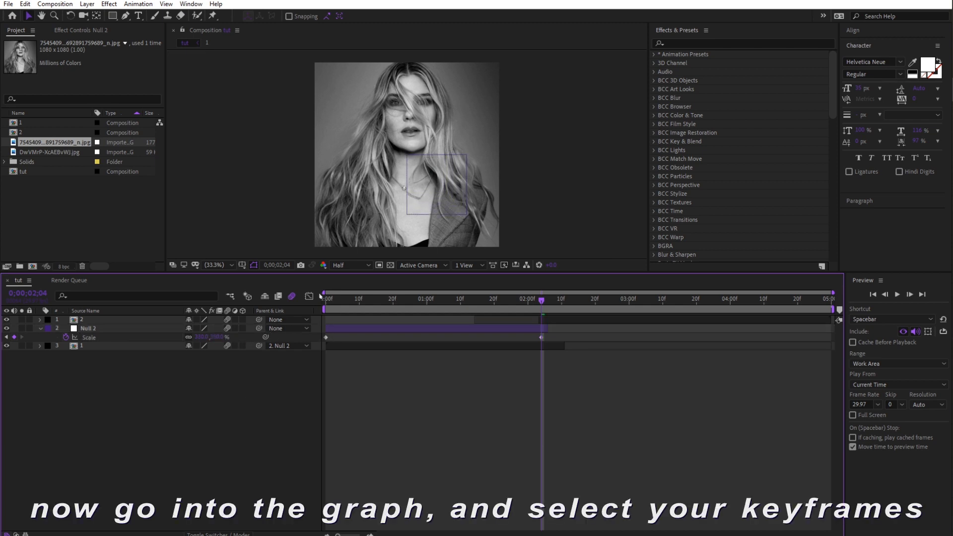
# - Easy-ease both scale keyframes of Null 2 and shape the value graph into a slow start with a steep finish
pyautogui.click(309, 297)
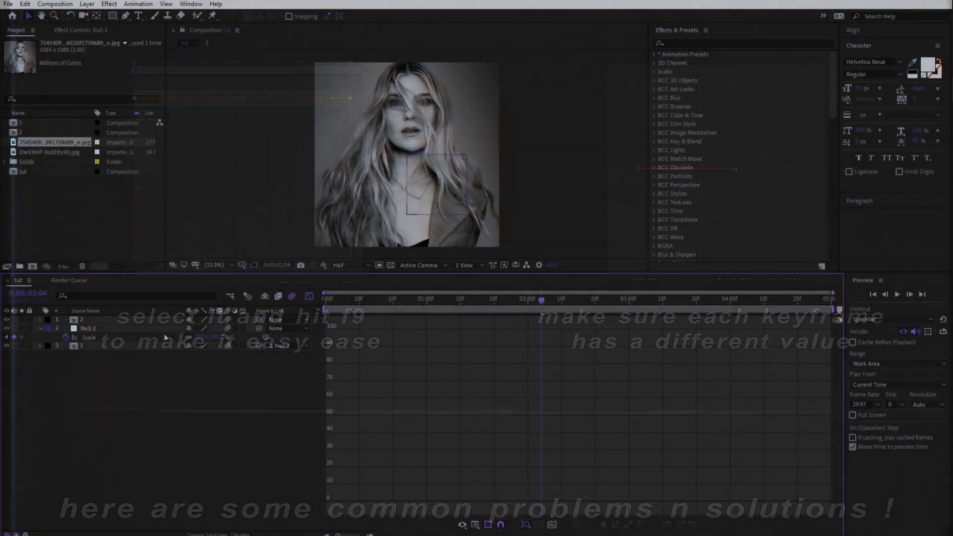
pyautogui.click(165, 337)
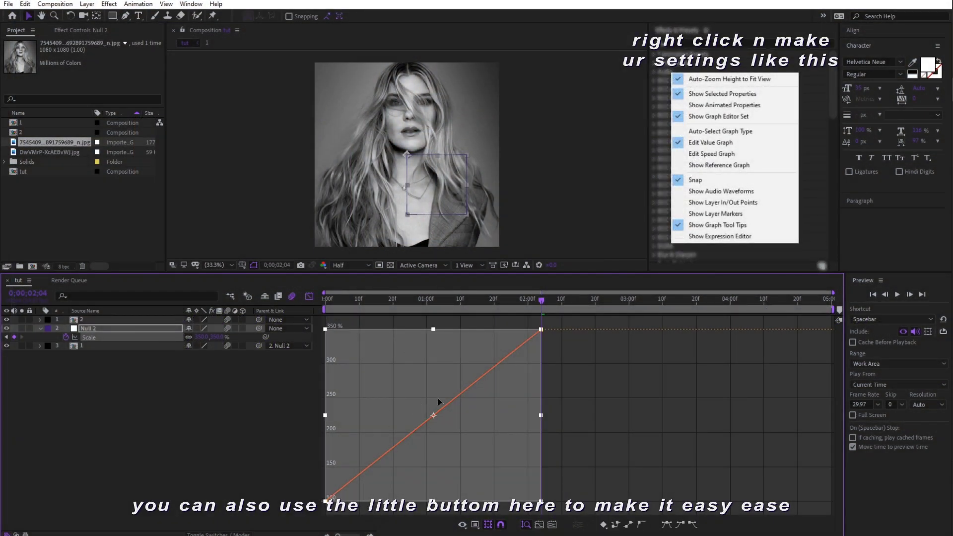
pyautogui.rightClick(576, 452)
pyautogui.click(596, 527)
pyautogui.press('F9')
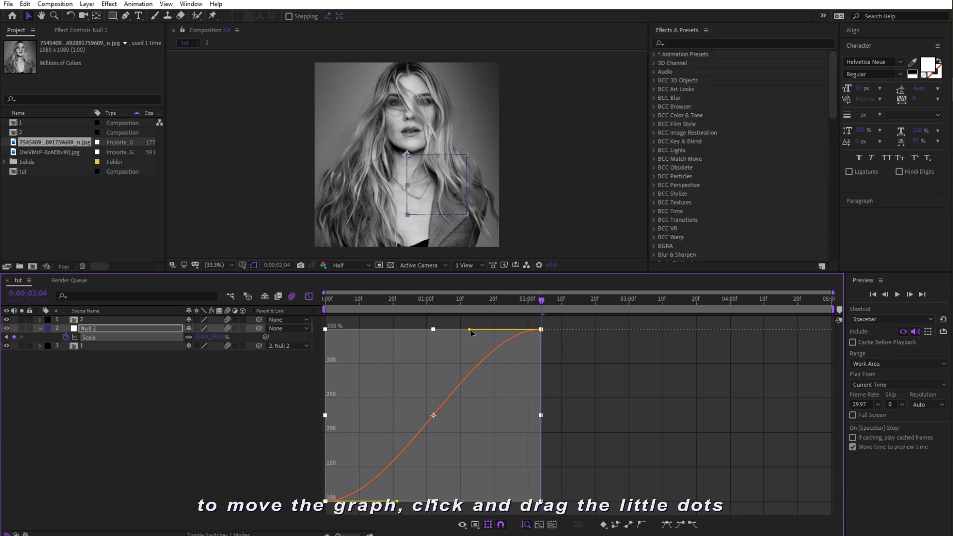
pyautogui.moveTo(469, 330); pyautogui.dragTo(550, 487)
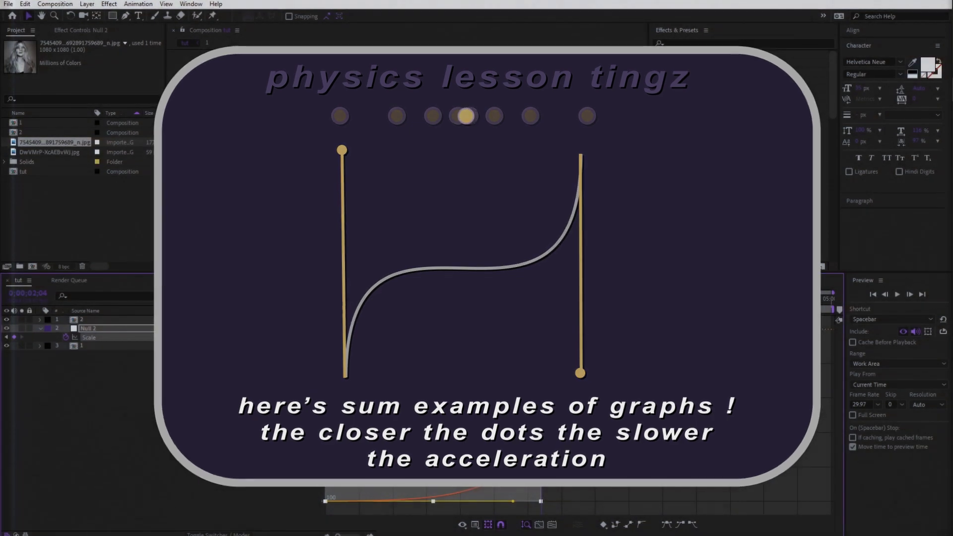
# - End the work area at Null 2's last scale keyframe and preview the zoom from the start
pyautogui.press('n')
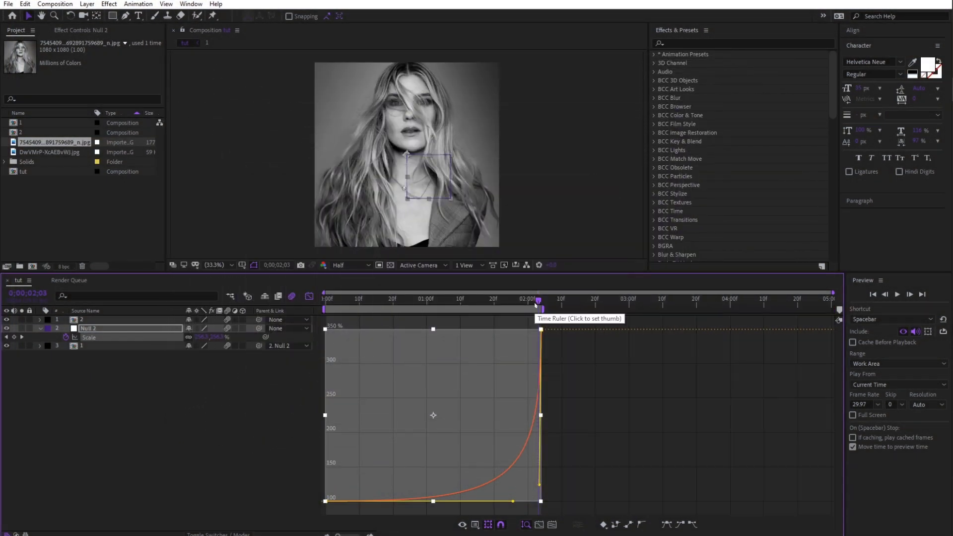
pyautogui.moveTo(537, 299); pyautogui.dragTo(310, 337)
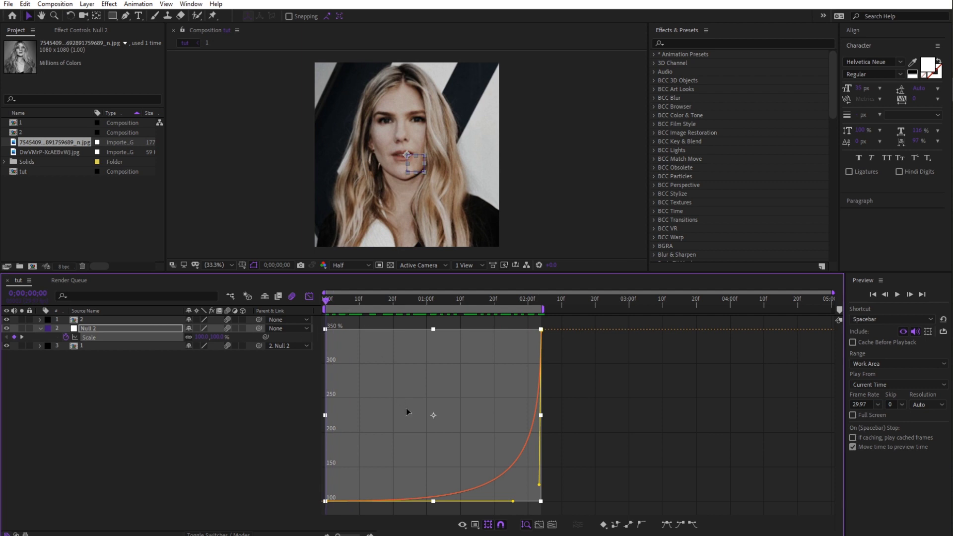
pyautogui.press('space')
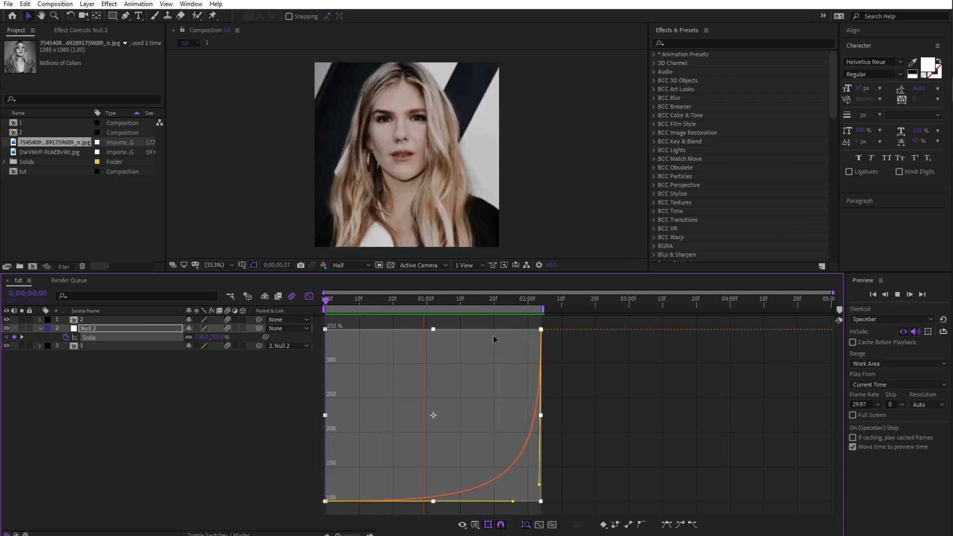
pyautogui.press('space')
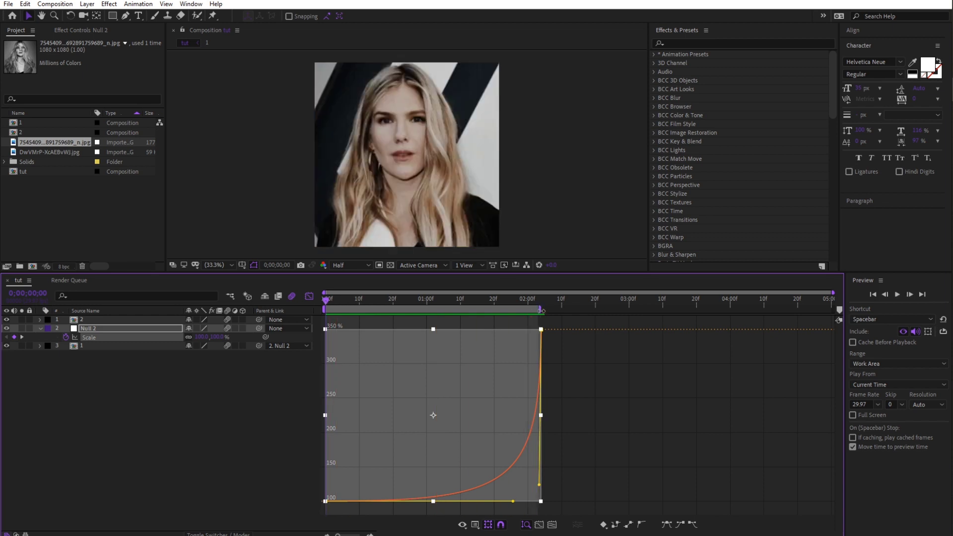
# - Pull the work area's end and Null 2's last scale keyframe slightly earlier, to about 0;00;02;03, and lengthen the first keyframe's handle
pyautogui.moveTo(526, 304); pyautogui.dragTo(538, 308)
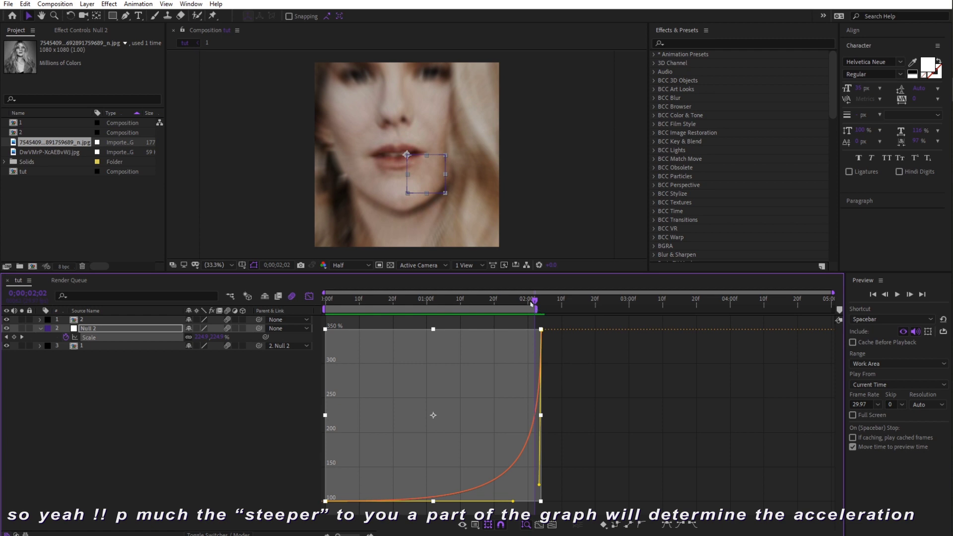
pyautogui.moveTo(542, 416); pyautogui.dragTo(540, 416)
pyautogui.moveTo(488, 301); pyautogui.dragTo(323, 304)
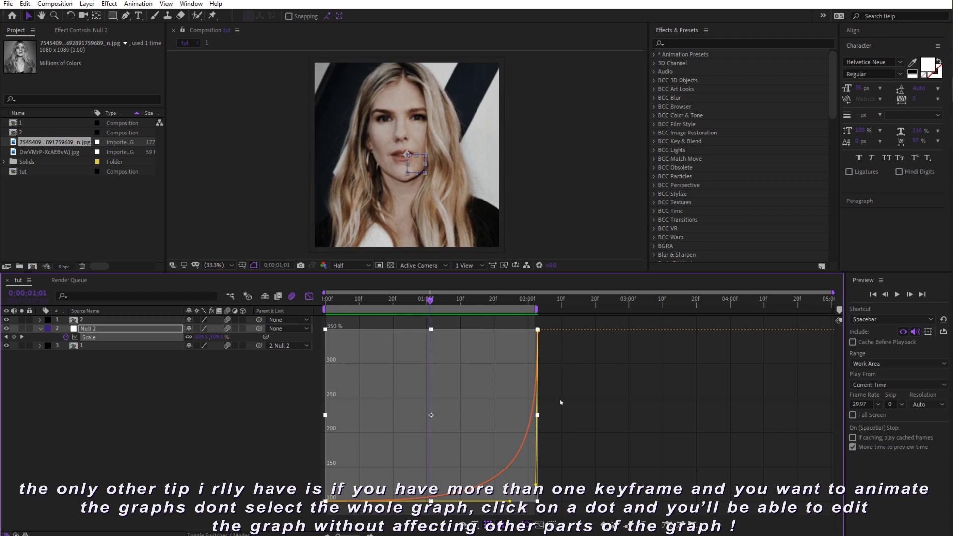
pyautogui.moveTo(511, 503); pyautogui.dragTo(518, 502)
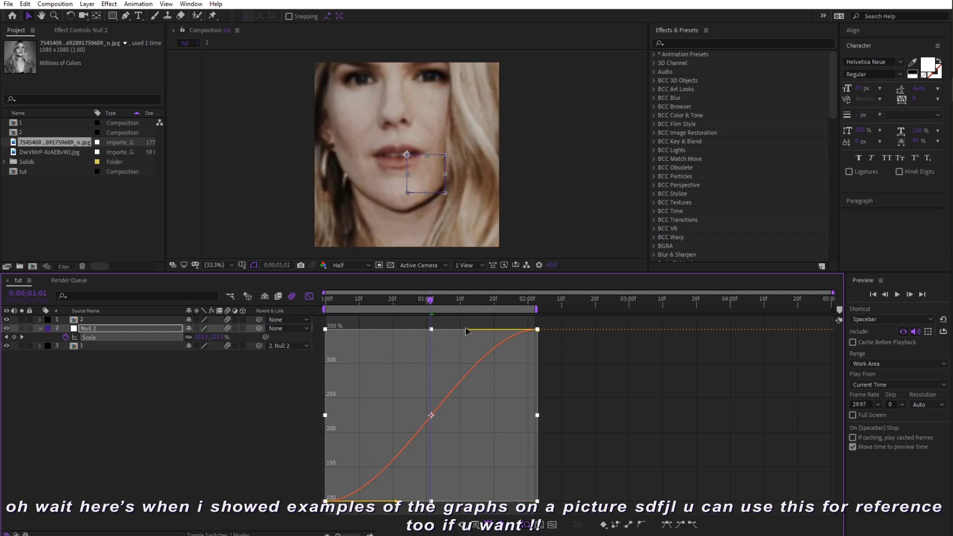
# - Try an S-shaped scale graph with slow ends and a steep middle on Null 2, and undo it
pyautogui.moveTo(465, 331); pyautogui.dragTo(325, 329)
pyautogui.moveTo(398, 501); pyautogui.dragTo(537, 501)
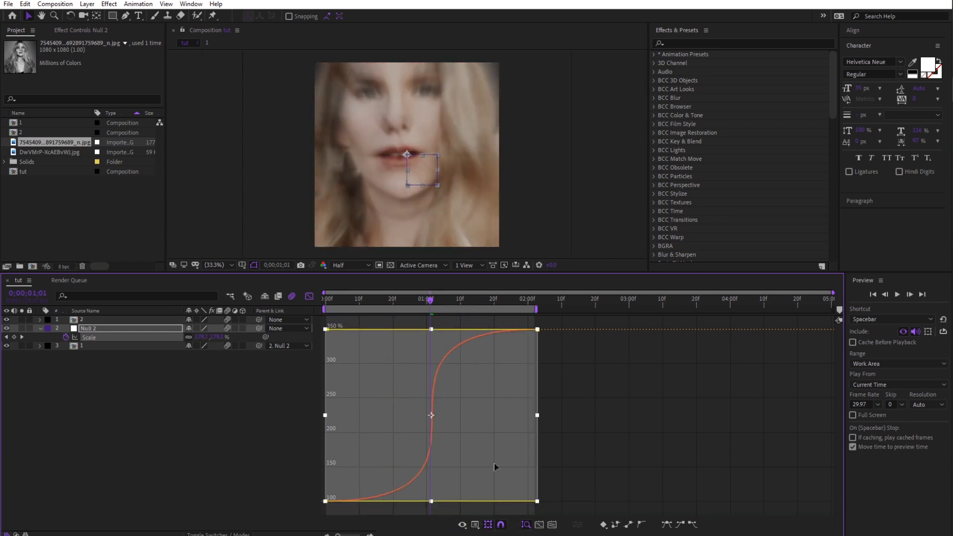
pyautogui.click(431, 301)
pyautogui.hotkey('ctrl', 'z')
pyautogui.hotkey('ctrl', 'z')
# - Try a scale graph with steep ends and a flat middle on Null 2, and one with a fast start and slow finish
pyautogui.moveTo(467, 330); pyautogui.dragTo(536, 497)
pyautogui.moveTo(397, 502); pyautogui.dragTo(323, 351)
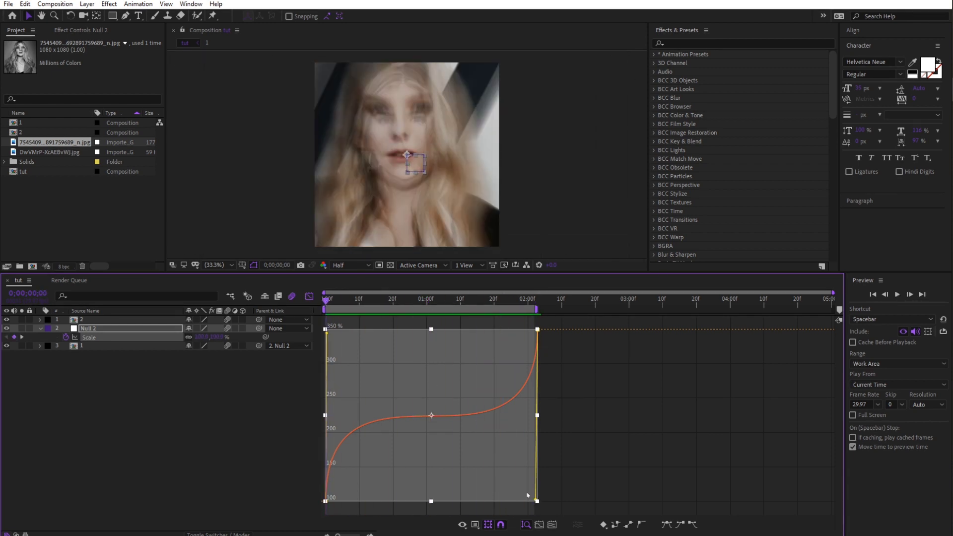
pyautogui.moveTo(535, 499); pyautogui.dragTo(326, 456)
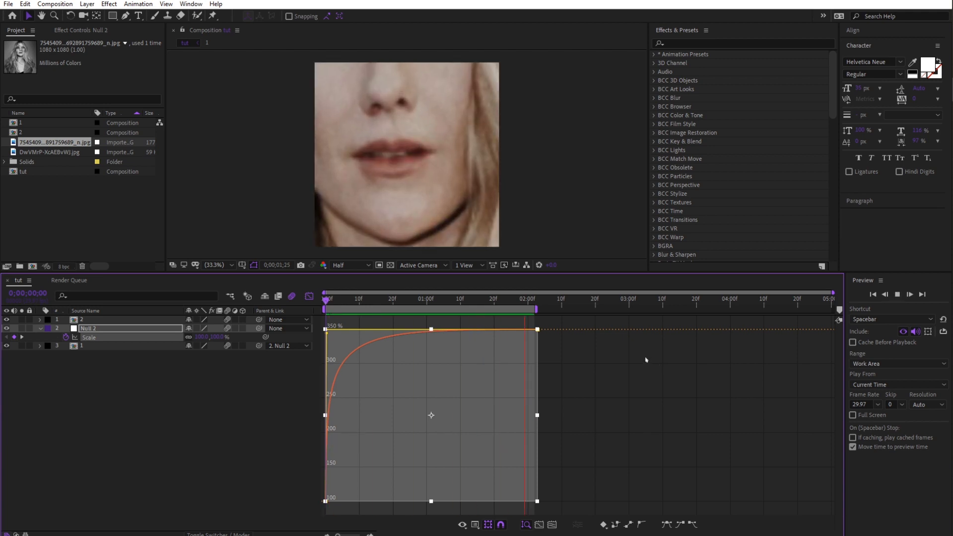
pyautogui.click(309, 296)
pyautogui.click(524, 391)
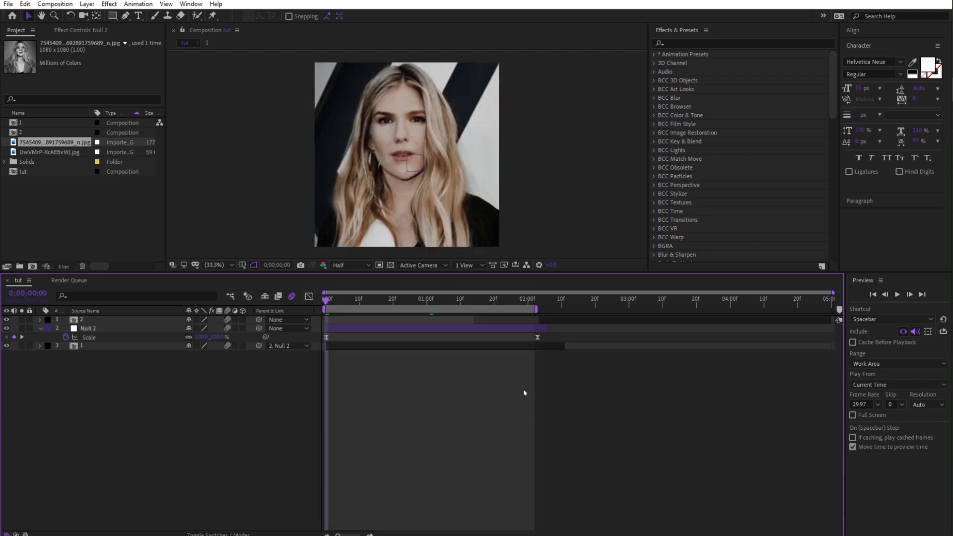
# - Move Null 2's first scale keyframe to about 0;00;01;01 and reshape the graph into a slow start with a steep finish
pyautogui.press('k')
pyautogui.click(538, 337)
pyautogui.click(308, 297)
pyautogui.click(432, 414)
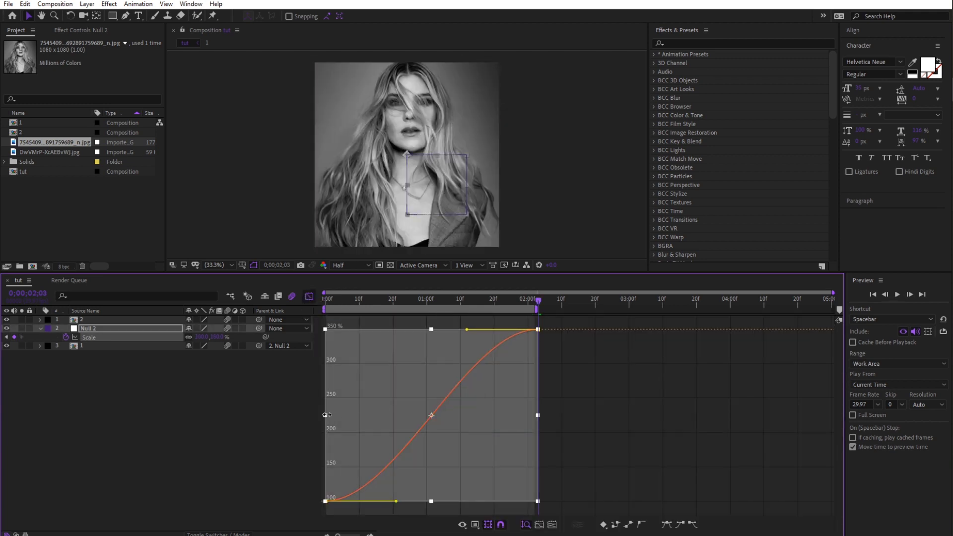
pyautogui.moveTo(326, 416); pyautogui.dragTo(432, 422)
pyautogui.moveTo(502, 329); pyautogui.dragTo(560, 495)
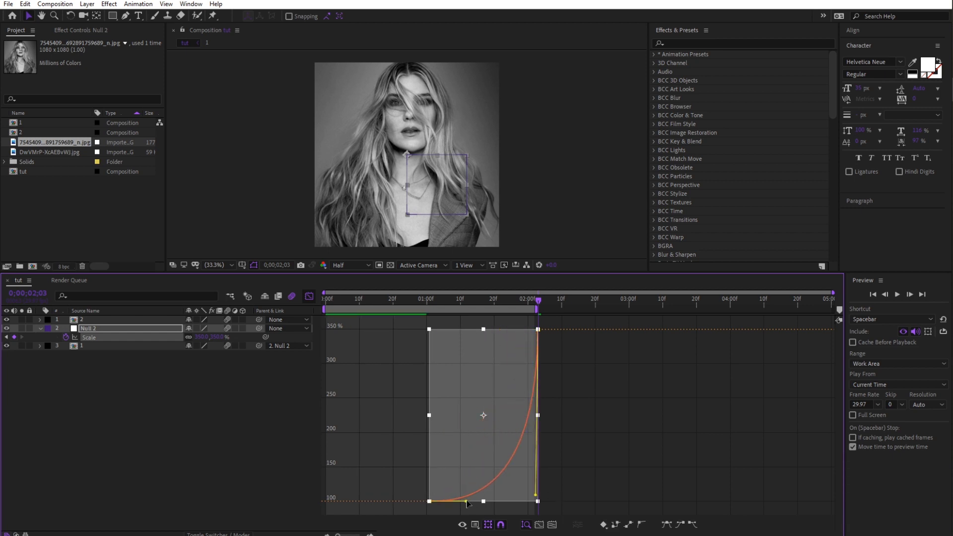
pyautogui.moveTo(467, 504); pyautogui.dragTo(529, 501)
pyautogui.press('space')
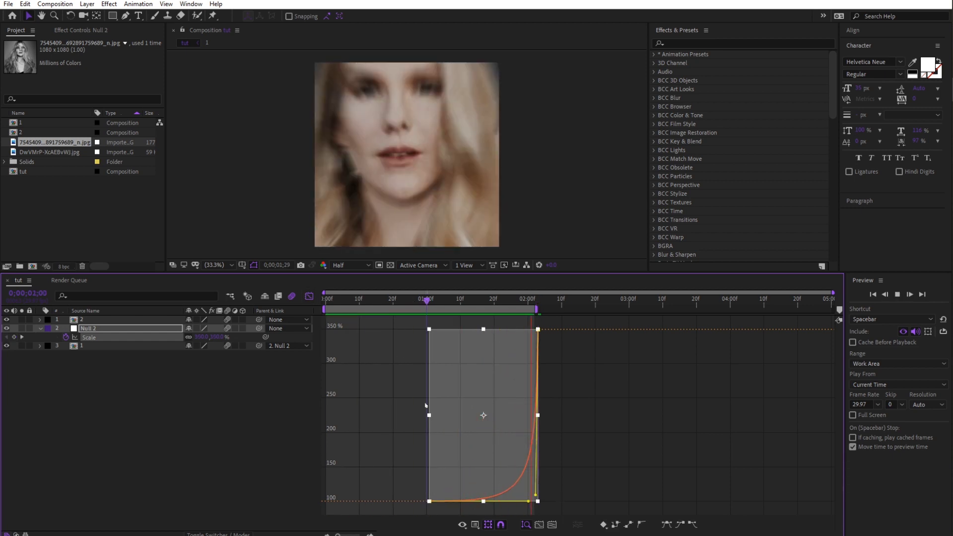
# - Move Null 2's first scale keyframe to about 0;00;00;13 and soften the steep finish with a short horizontal handle on the last keyframe
pyautogui.moveTo(425, 404); pyautogui.dragTo(367, 405)
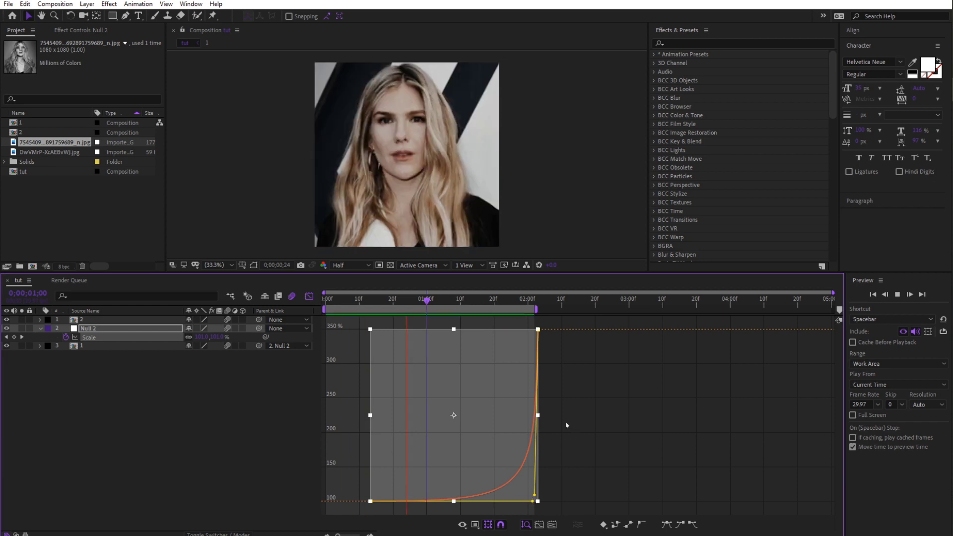
pyautogui.click(371, 301)
pyautogui.moveTo(534, 495); pyautogui.dragTo(528, 493)
pyautogui.press('space')
pyautogui.click(370, 301)
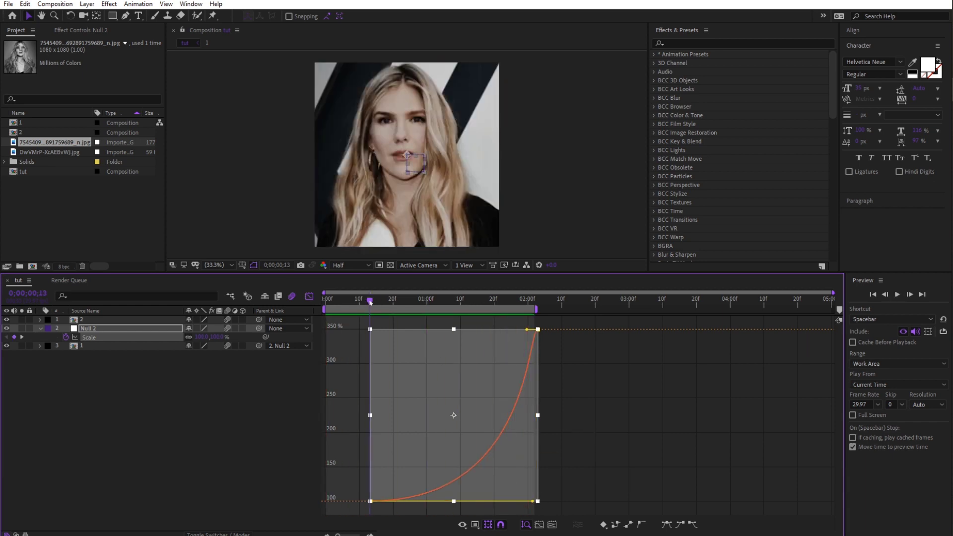
# - Extend the work area to about 0;00;04;00 and preview the transition in the layer view
pyautogui.click(309, 297)
pyautogui.moveTo(538, 310); pyautogui.dragTo(734, 322)
pyautogui.press('space')
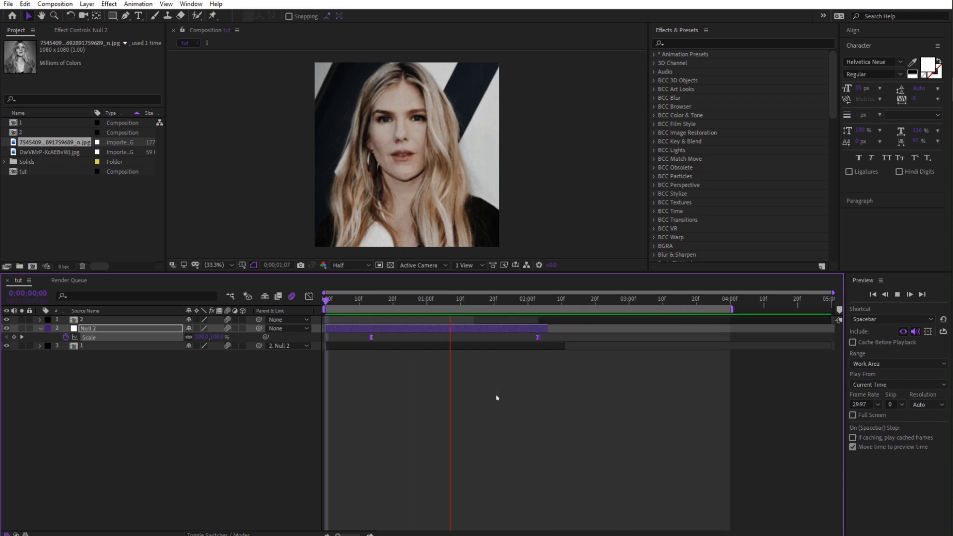
pyautogui.press('space')
# - Add a new null object for the second image and set a scale keyframe on it at 0;00;02;03
pyautogui.rightClick(239, 403)
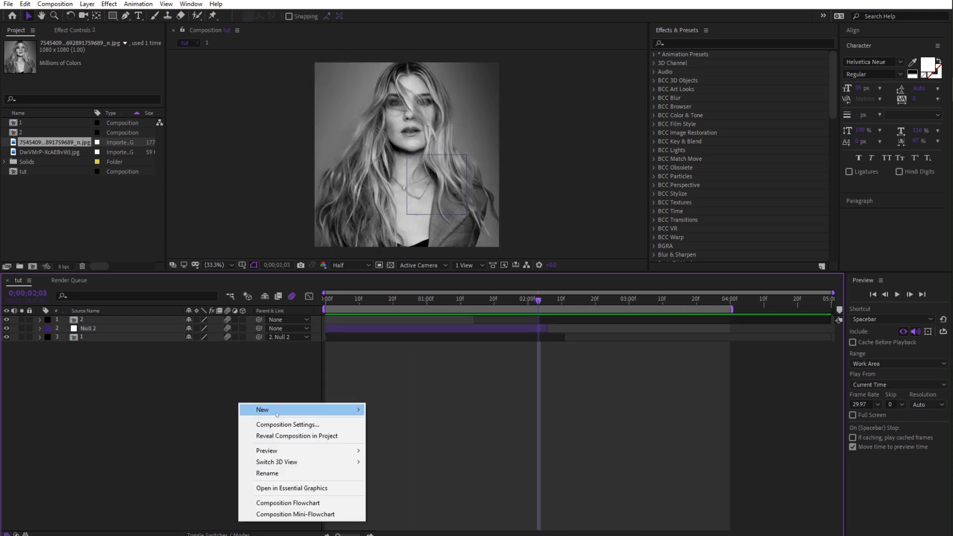
pyautogui.moveTo(251, 409)
pyautogui.click(405, 465)
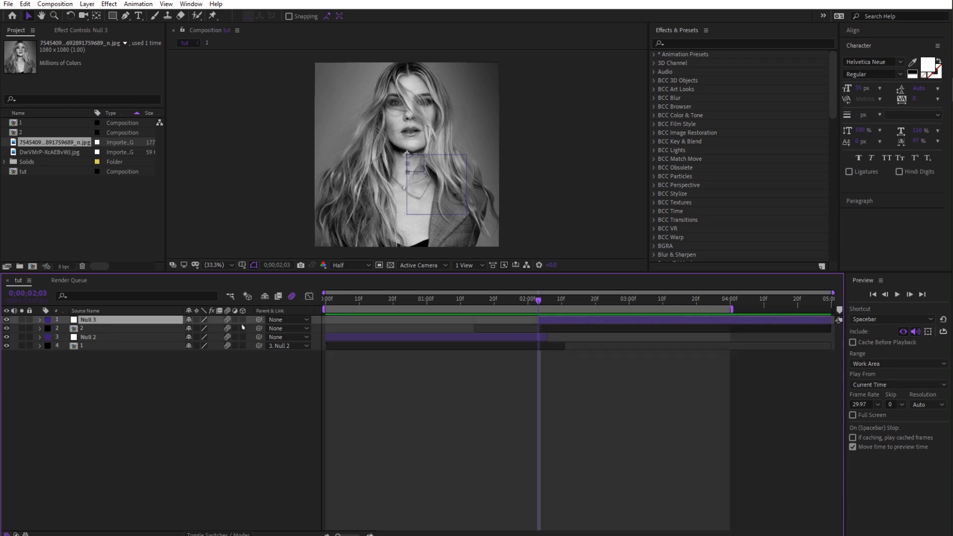
pyautogui.hotkey('alt', 'shift', 's')
# - Apply the Motion Tile effect to layer 2, with an enlarged output and mirrored edges
pyautogui.click(745, 43)
pyautogui.write('motion tile')
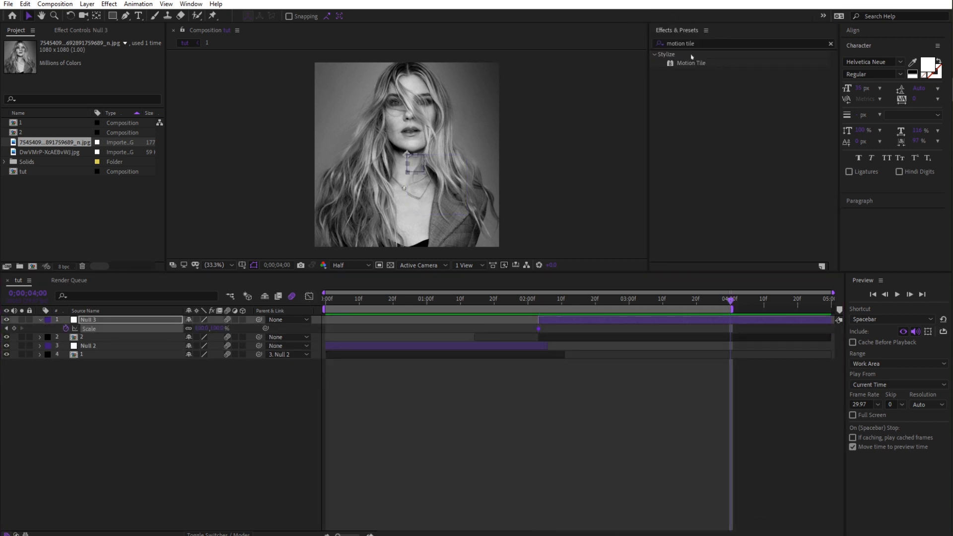
pyautogui.moveTo(691, 62); pyautogui.dragTo(586, 341)
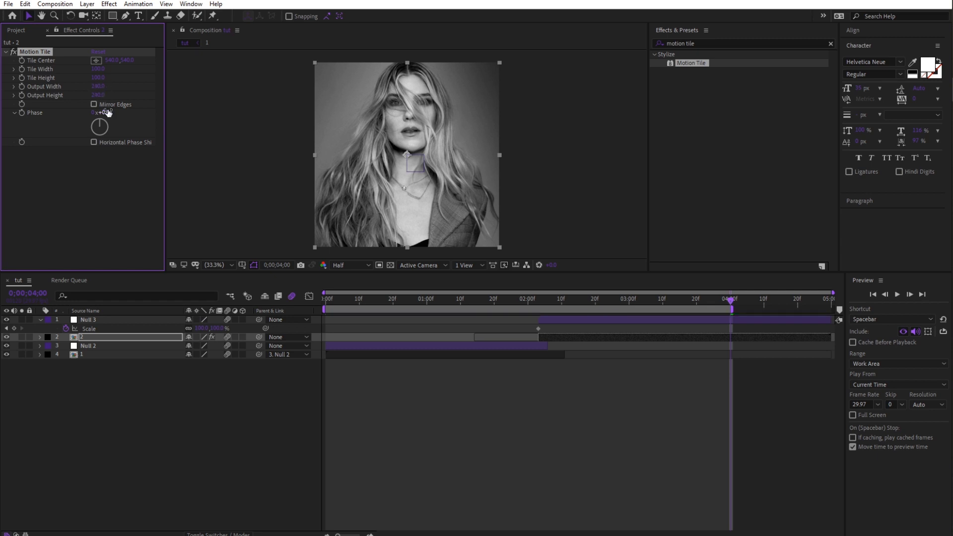
# - Parent layer 2 to Null 3 and animate the null's scale from about 73% at 0;00;02;03 to 100% at 0;00;04;00
pyautogui.click(14, 329)
pyautogui.click(6, 328)
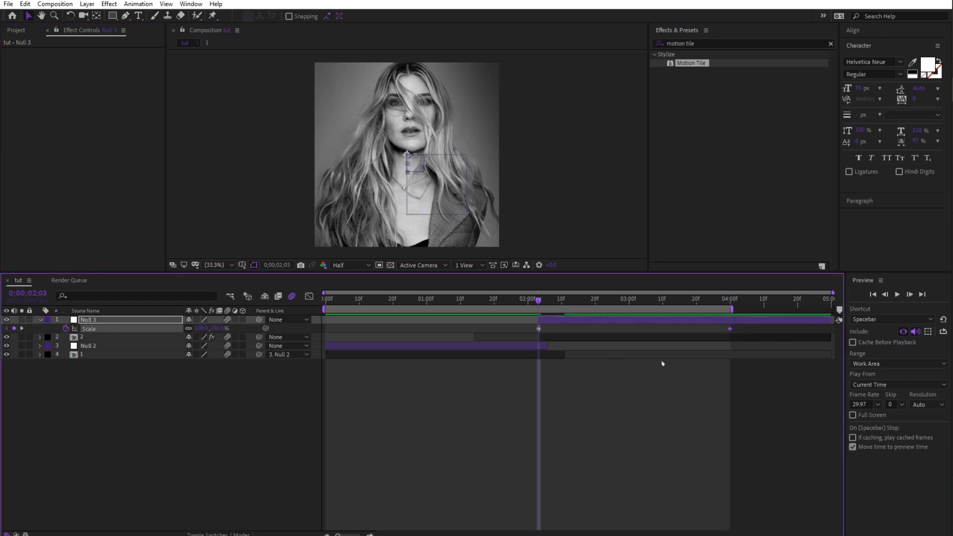
pyautogui.click(288, 337)
pyautogui.click(294, 363)
pyautogui.moveTo(200, 328); pyautogui.dragTo(253, 318)
# - Easy-ease Null 3's scale keyframes, shape the value graph into a steep start with a slow finish, and preview it
pyautogui.click(309, 296)
pyautogui.click(170, 330)
pyautogui.press('F9')
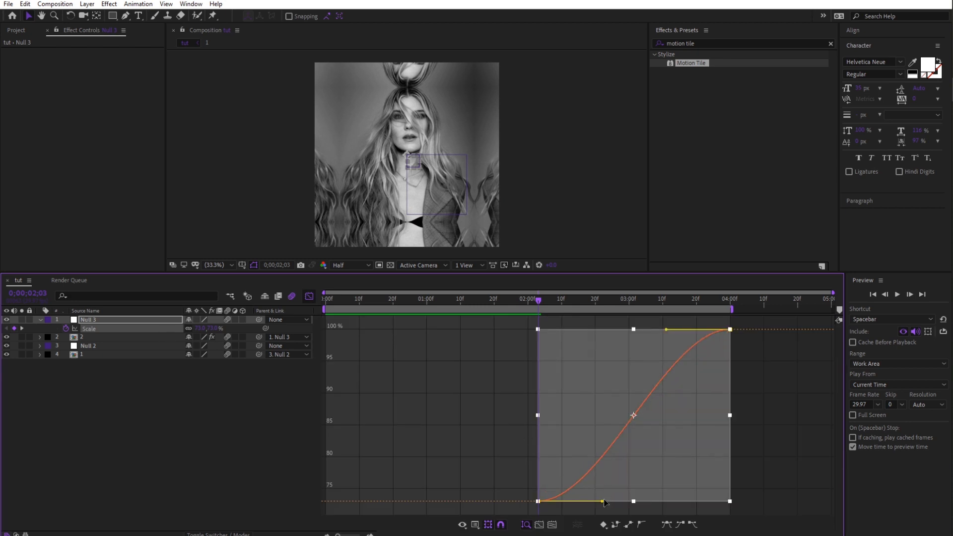
pyautogui.moveTo(603, 502); pyautogui.dragTo(539, 332)
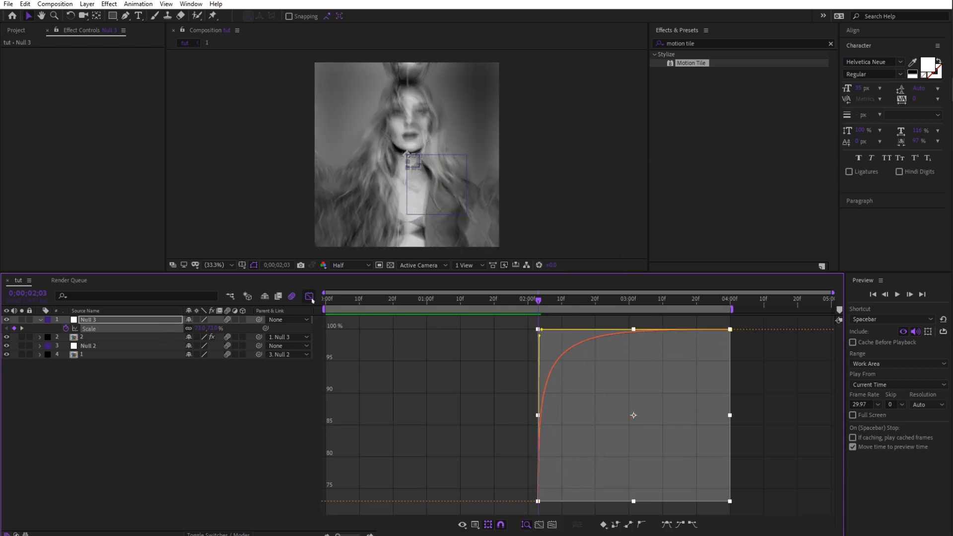
pyautogui.hotkey('shift', 'F3')
pyautogui.press('space')
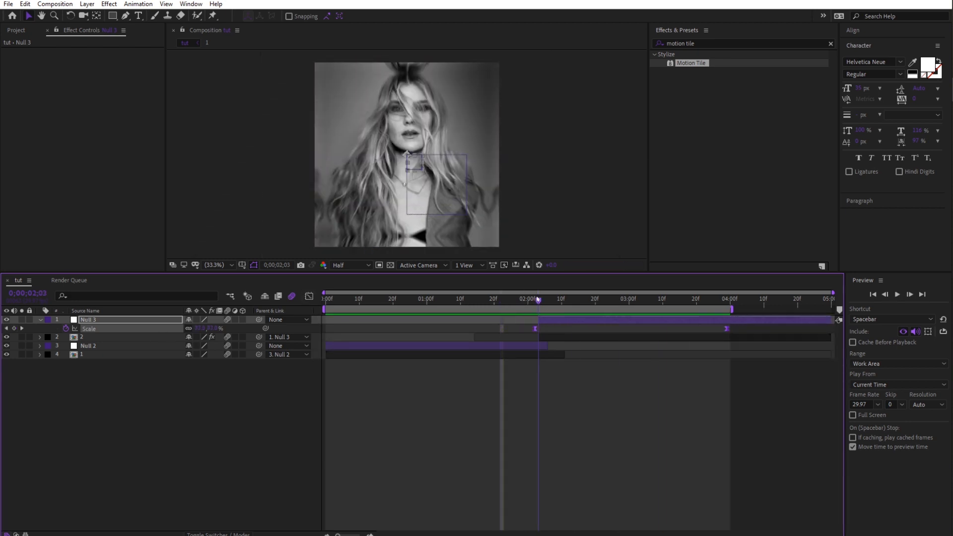
# - Readjust both handles of Null 3's scale graph for a less abrupt start, and preview the transition
pyautogui.hotkey('shift', 'F3')
pyautogui.click(555, 359)
pyautogui.moveTo(539, 330); pyautogui.dragTo(609, 329)
pyautogui.click(505, 299)
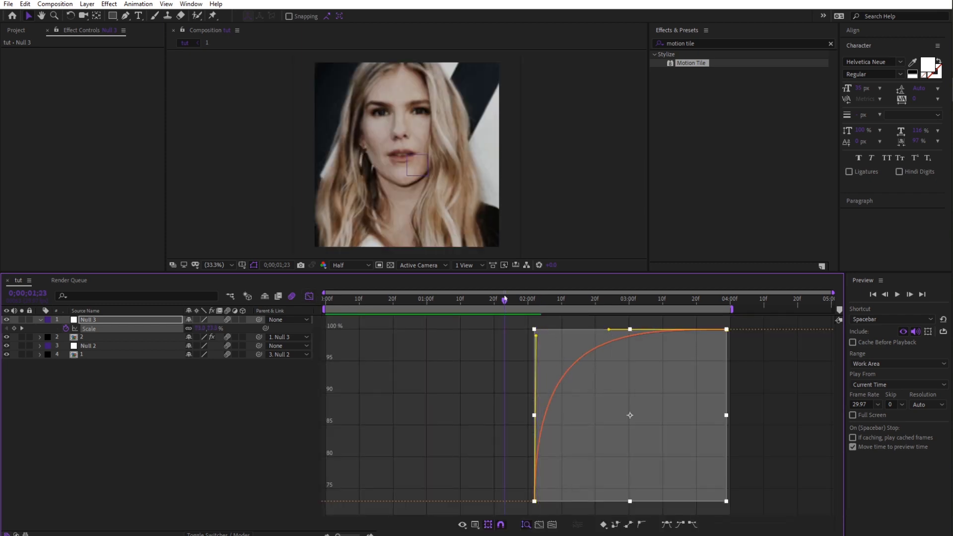
pyautogui.press('space')
pyautogui.moveTo(536, 336); pyautogui.dragTo(571, 332)
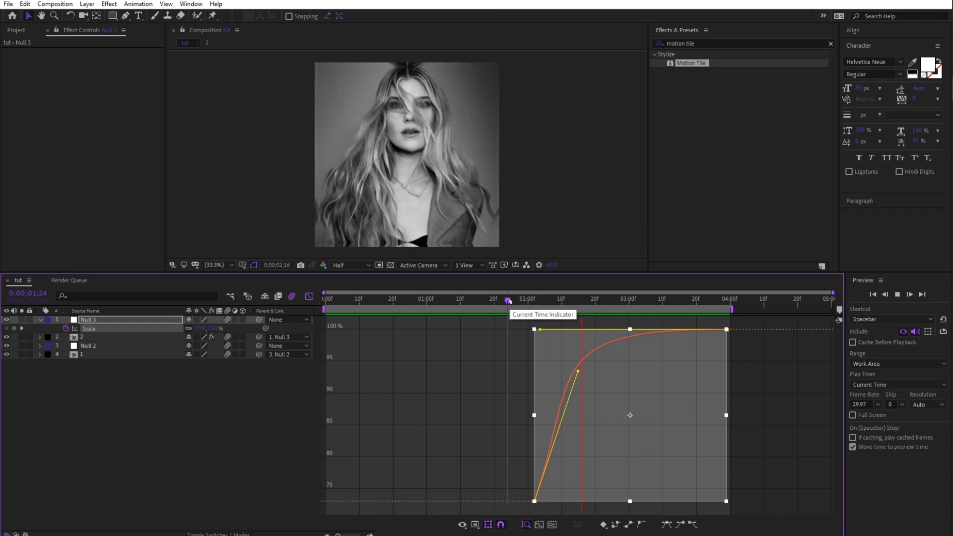
# - Reshape Null 3's scale value graph into a much steeper start with a long, gradual finish, and preview the transition
pyautogui.moveTo(578, 371); pyautogui.dragTo(544, 335)
pyautogui.click(477, 301)
pyautogui.press('space')
pyautogui.click(534, 301)
pyautogui.press('space')
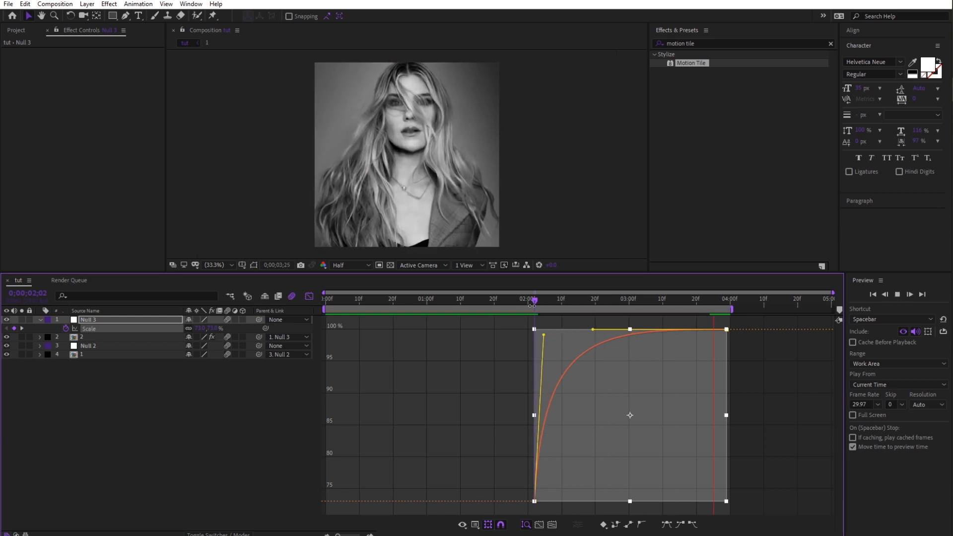
pyautogui.click(309, 296)
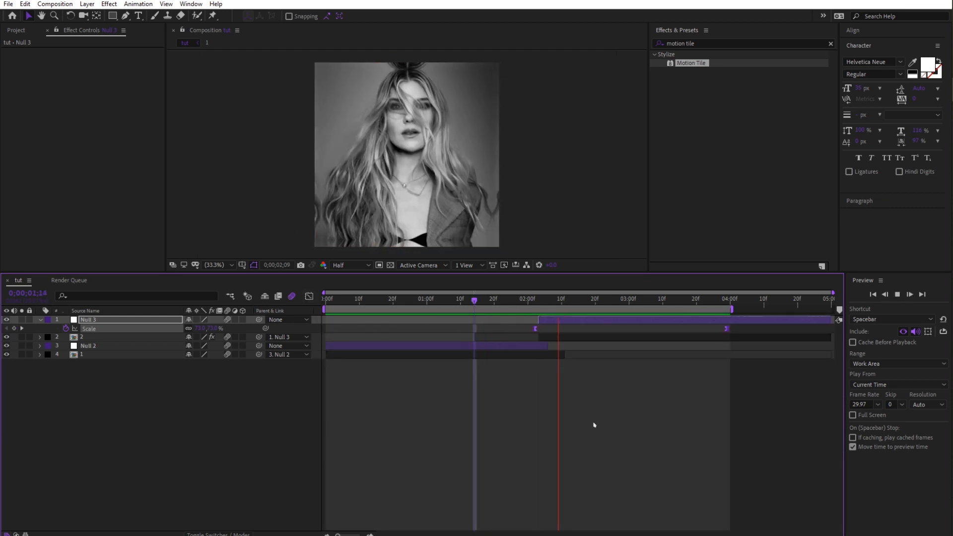
# - Move Null 3's first scale keyframe to 0;00;02;03 and set its scale to 35%
pyautogui.click(536, 329)
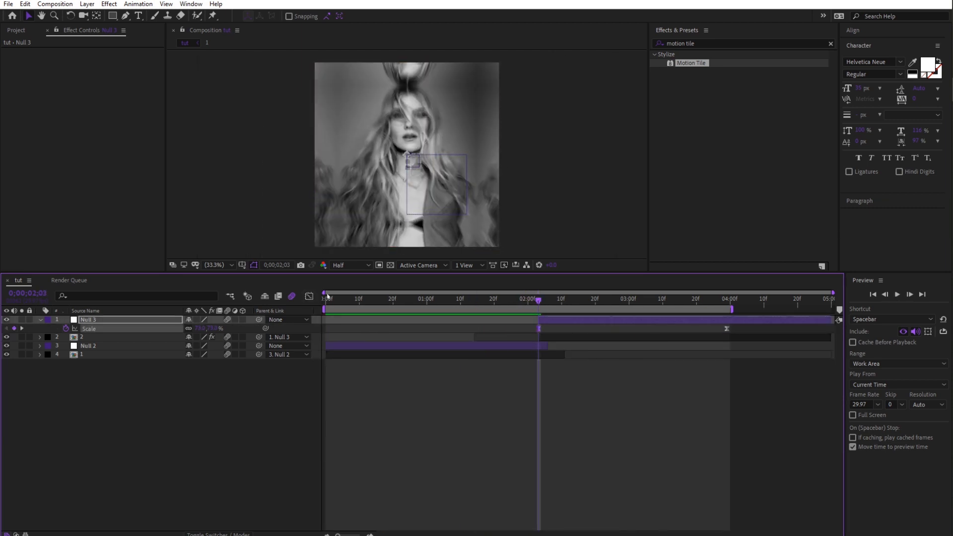
pyautogui.click(309, 297)
pyautogui.click(309, 296)
pyautogui.click(253, 329)
pyautogui.write('35')
pyautogui.press('Return')
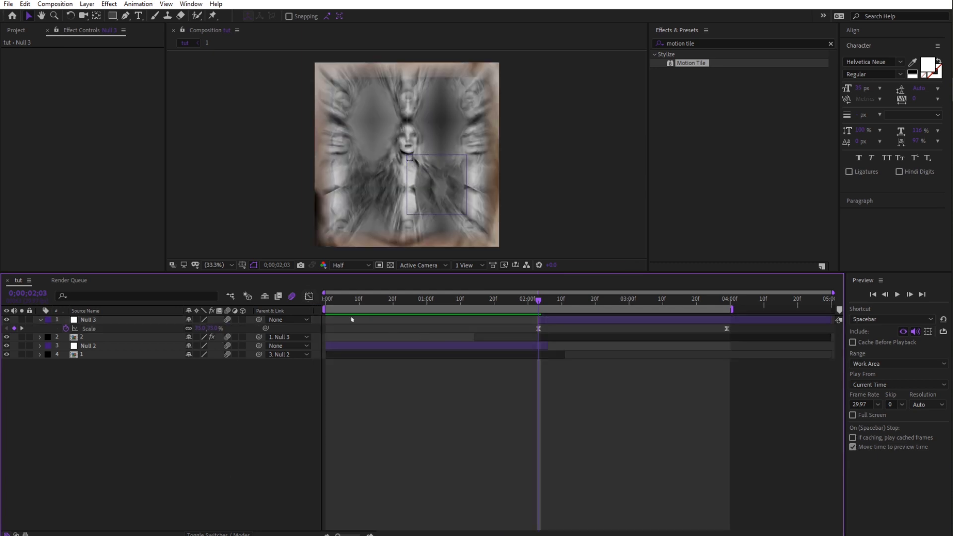
# - Enlarge layer 2's Motion Tile output to 430 in width and height so the tiles fill the frame
pyautogui.click(553, 338)
pyautogui.moveTo(99, 95); pyautogui.dragTo(132, 102)
# - Check Null 3's scale graph and preview the transition, and shift both scale keyframes one frame earlier
pyautogui.click(309, 297)
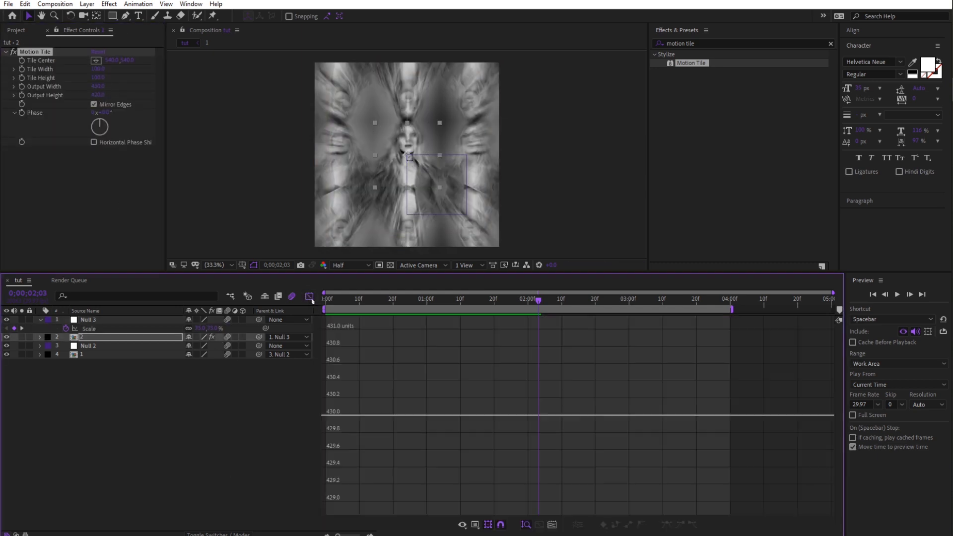
pyautogui.click(89, 328)
pyautogui.press('space')
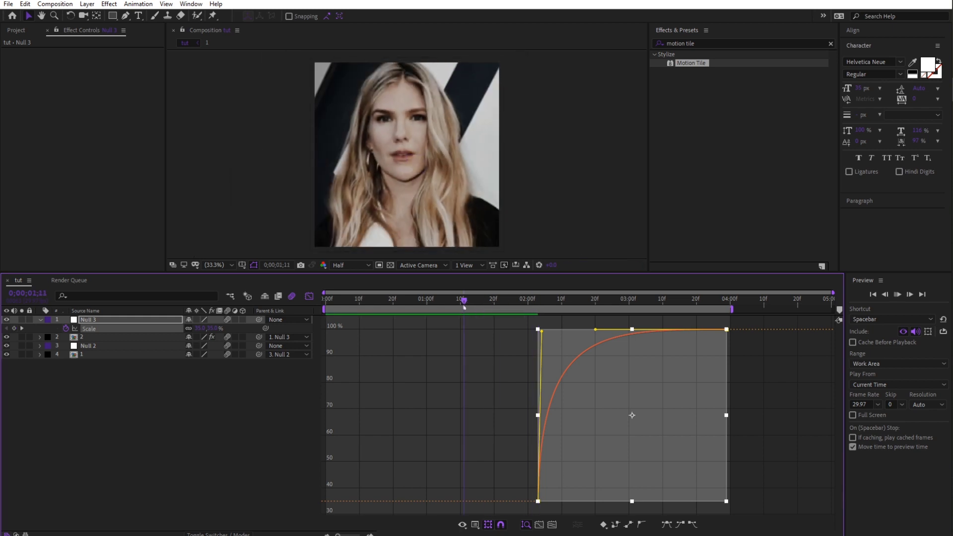
pyautogui.hotkey('shift', 'F3')
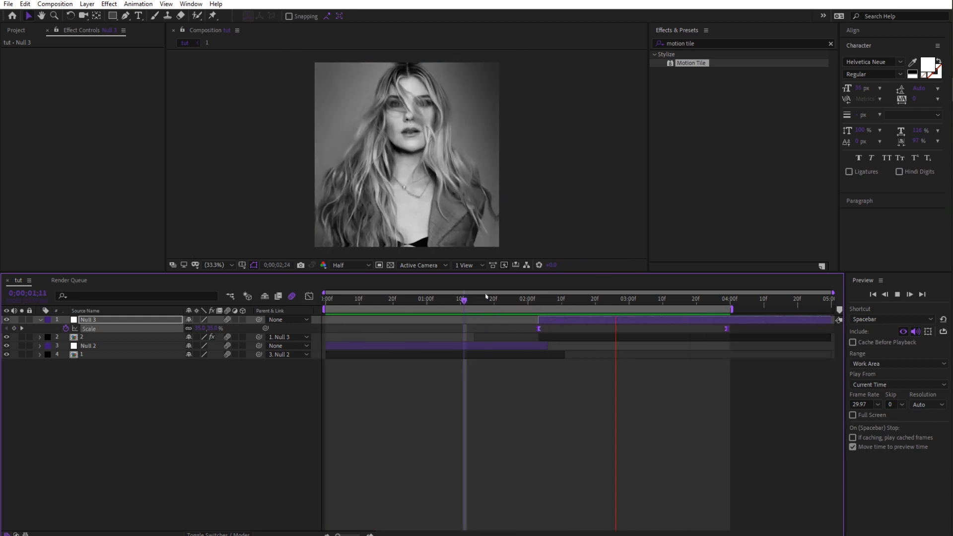
pyautogui.click(538, 300)
pyautogui.moveTo(538, 328); pyautogui.dragTo(534, 331)
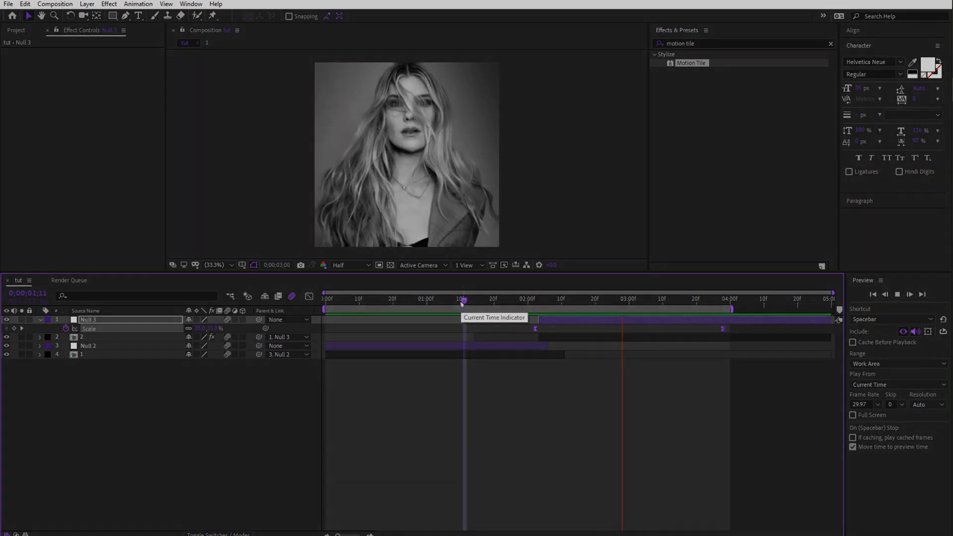